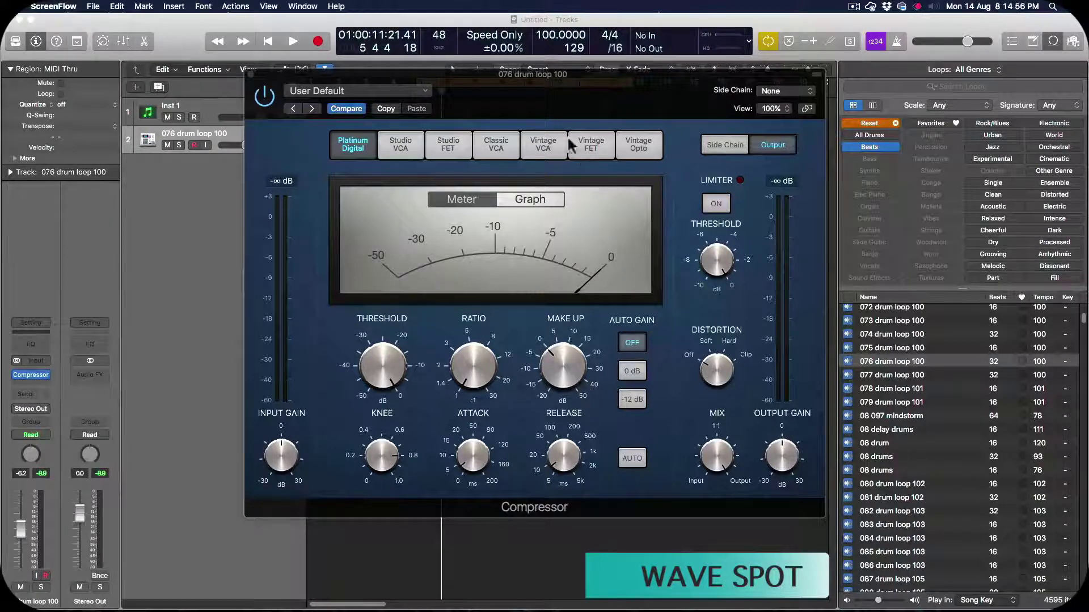
Drag the Compressor window down to reveal the drum loop track
drag(555, 102, 557, 208)
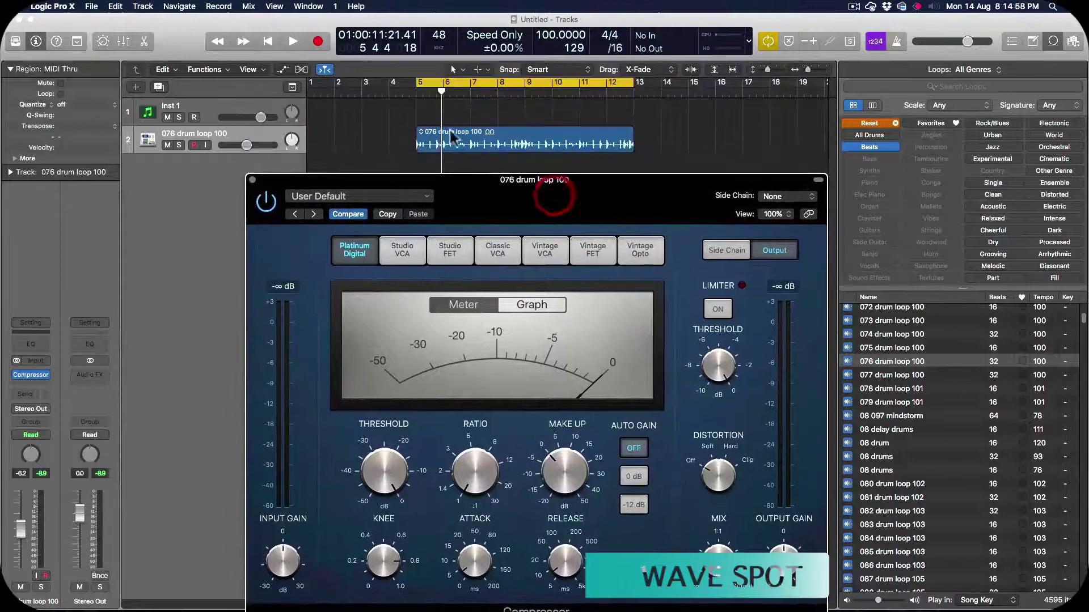
Play the drum loop from bar 5, then bring the Compressor window back up to the front
click(417, 94)
key(space)
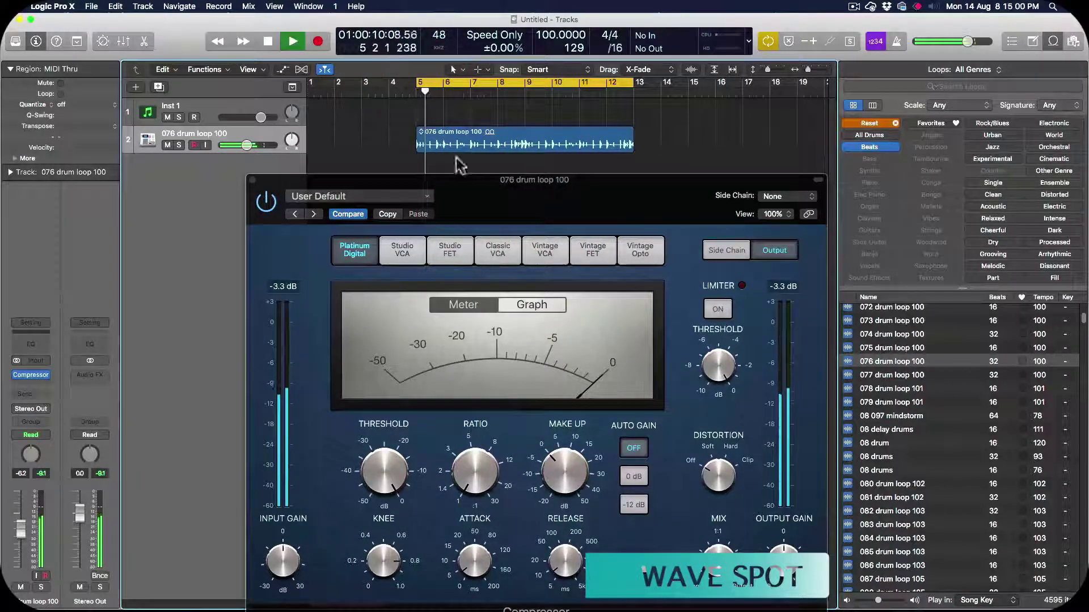
drag(479, 182, 482, 167)
click(482, 168)
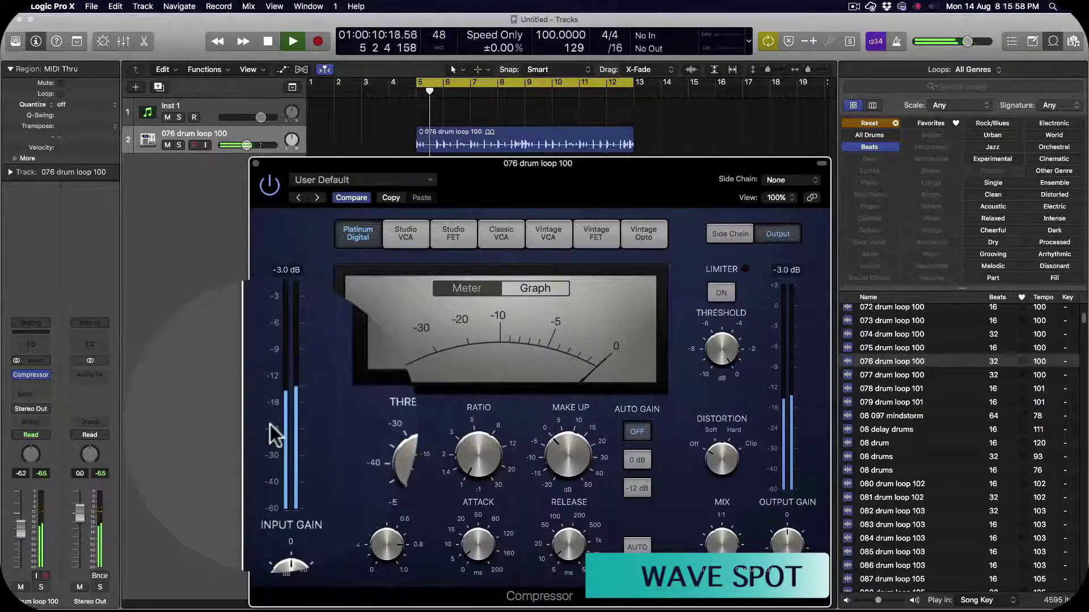
Lower the threshold to -20 dB, reset the peak readouts, then play and raise the ratio to 2.0:1
click(363, 464)
drag(363, 464, 363, 464)
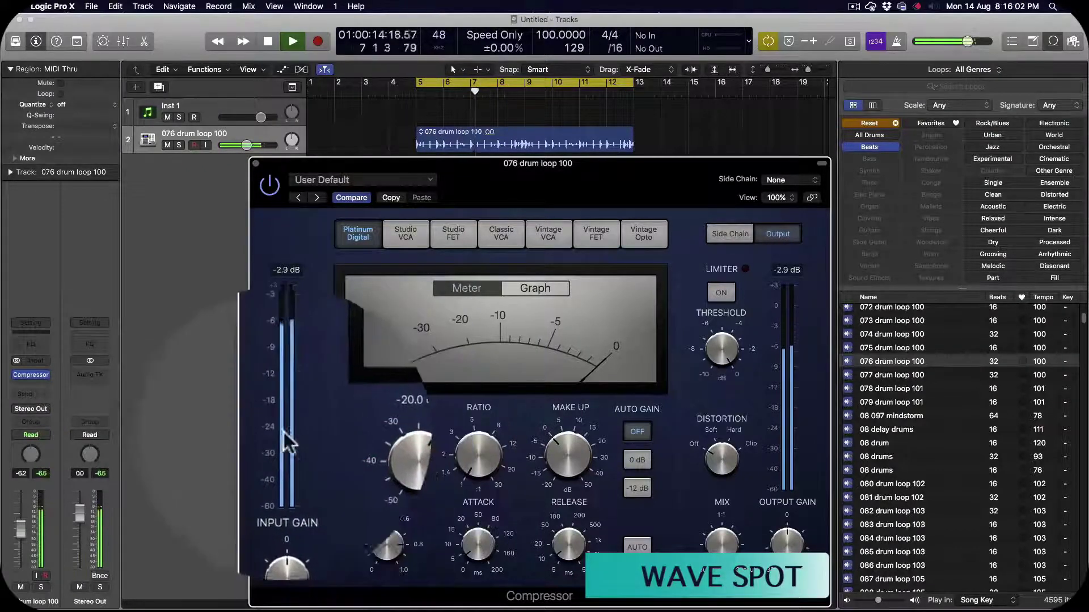
click(284, 432)
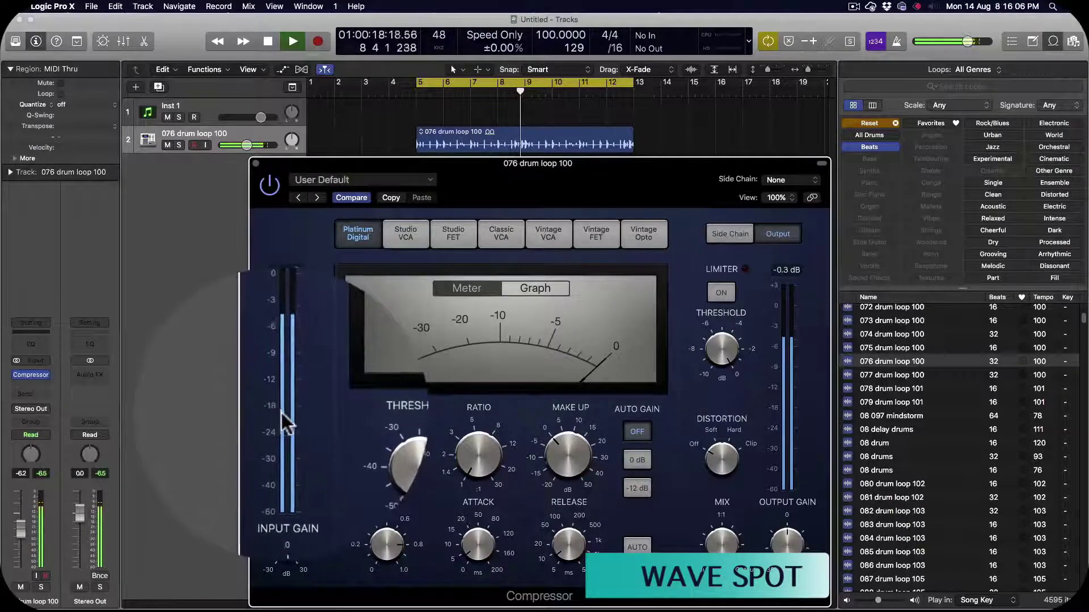
click(277, 413)
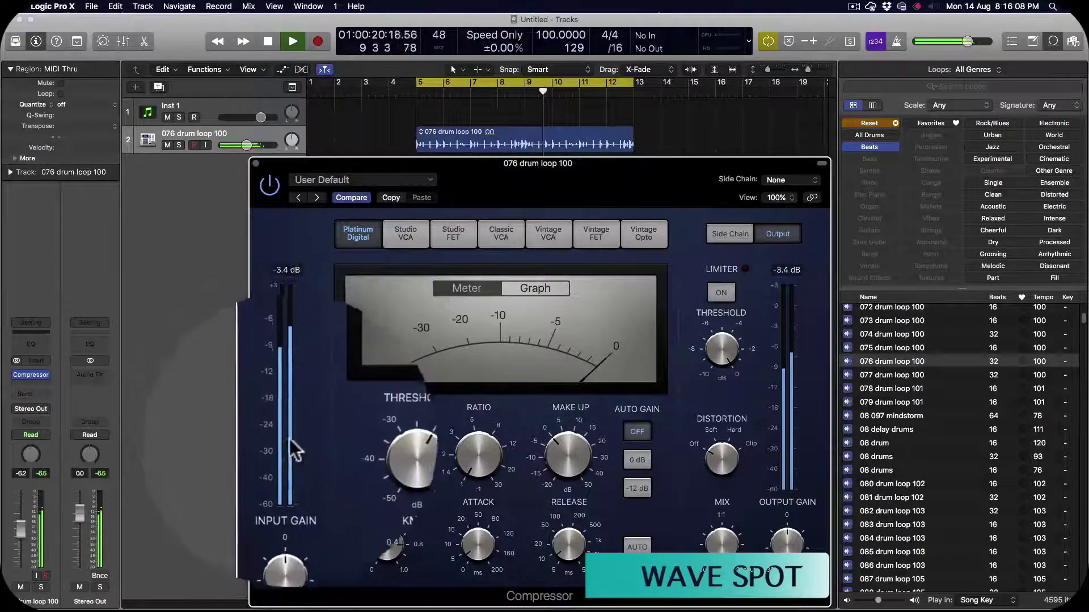
click(284, 430)
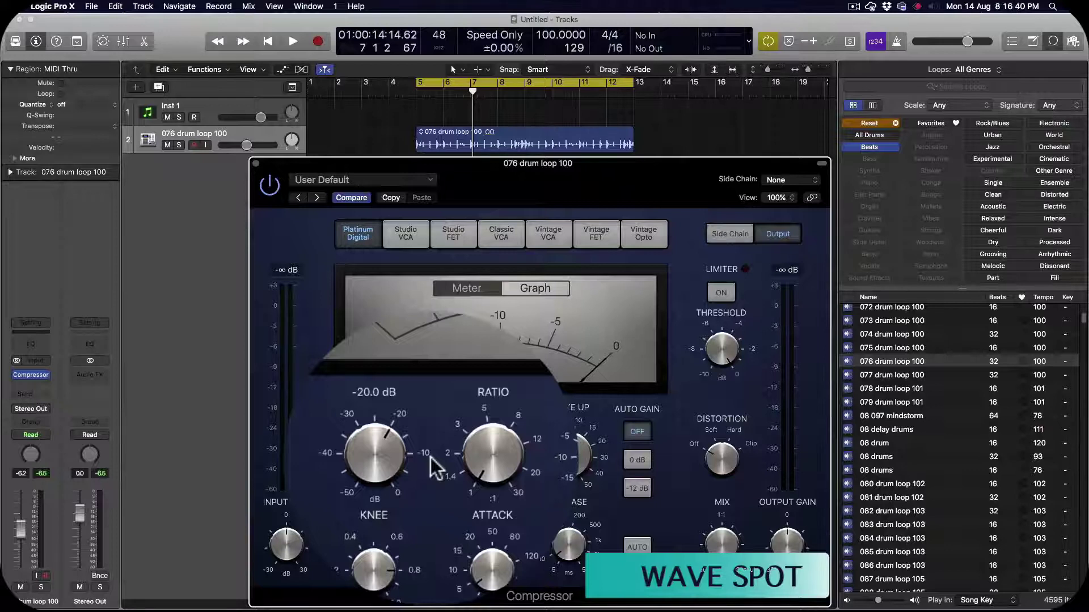
key(space)
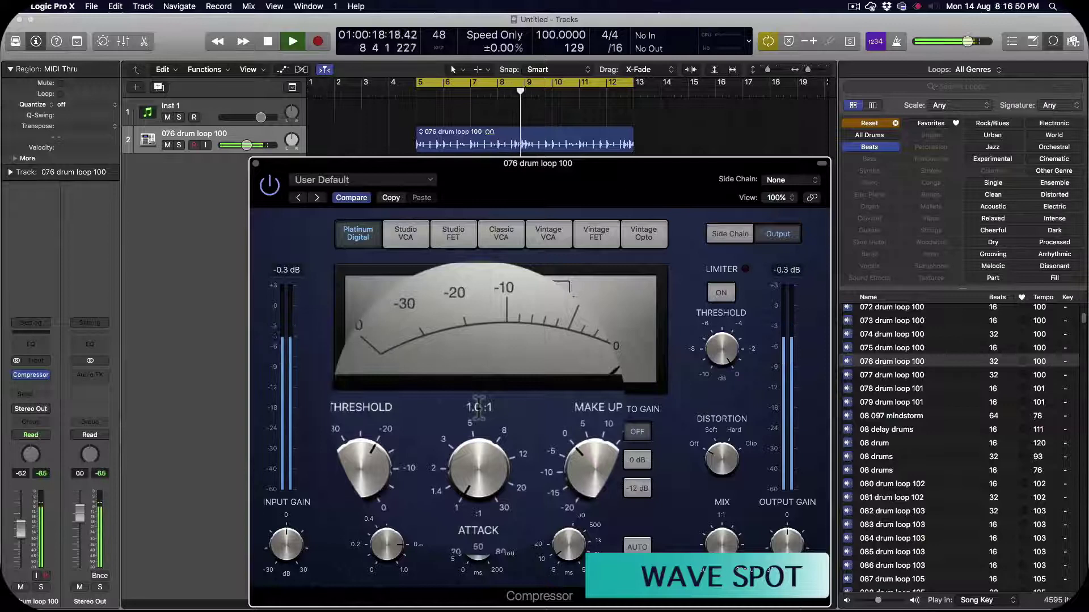
drag(479, 465, 462, 430)
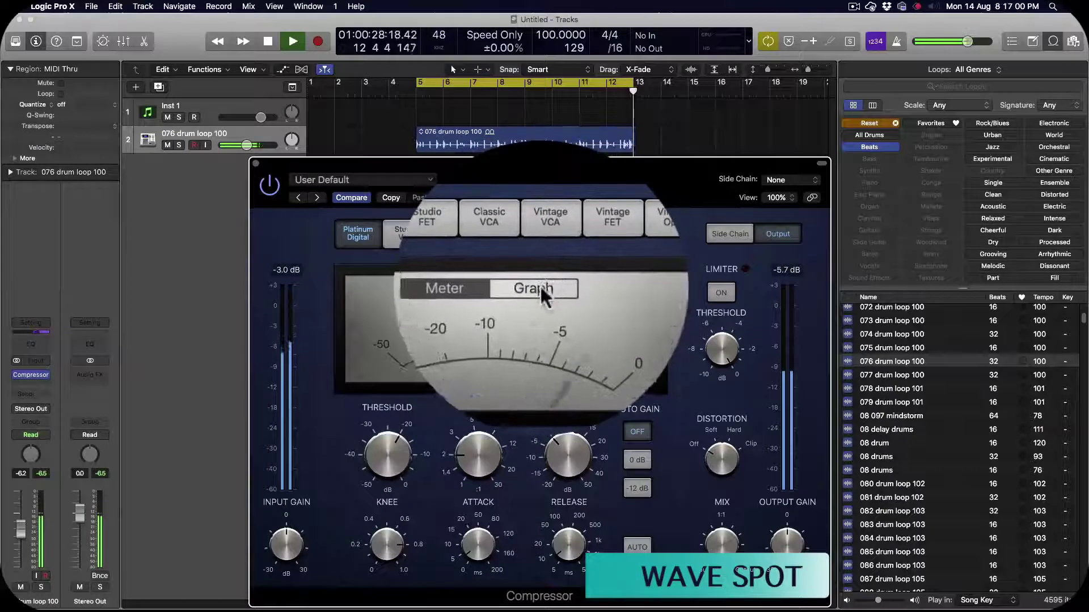
Show the Compressor's Graph view and set the ratio to 1.8:1
click(540, 285)
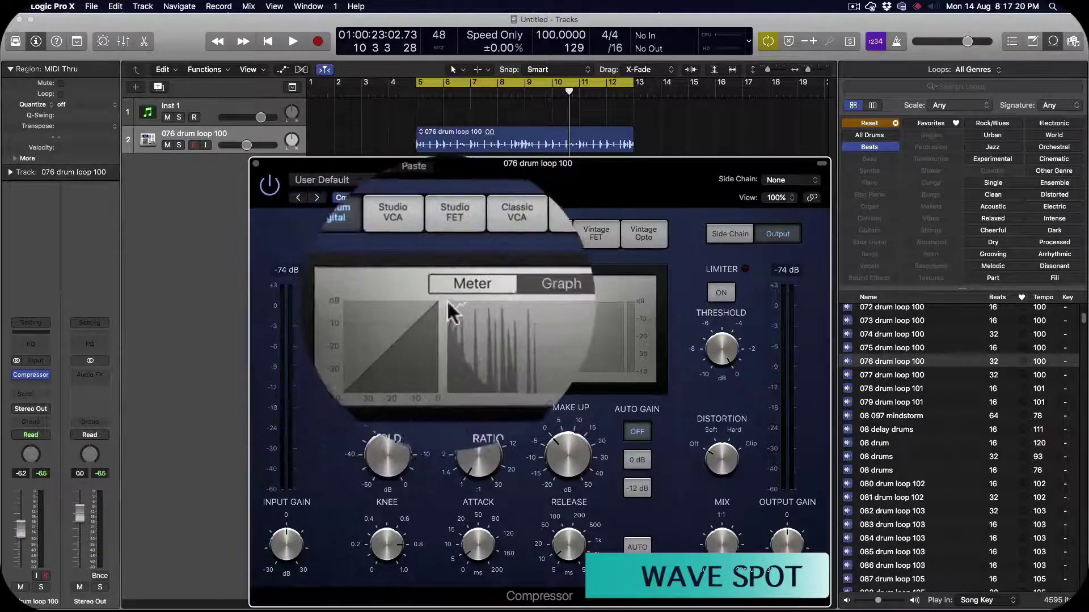
mouse_move(476, 473)
mouse_down()
mouse_move(461, 442)
mouse_move(464, 385)
mouse_move(496, 316)
mouse_move(461, 370)
mouse_move(448, 427)
mouse_up()
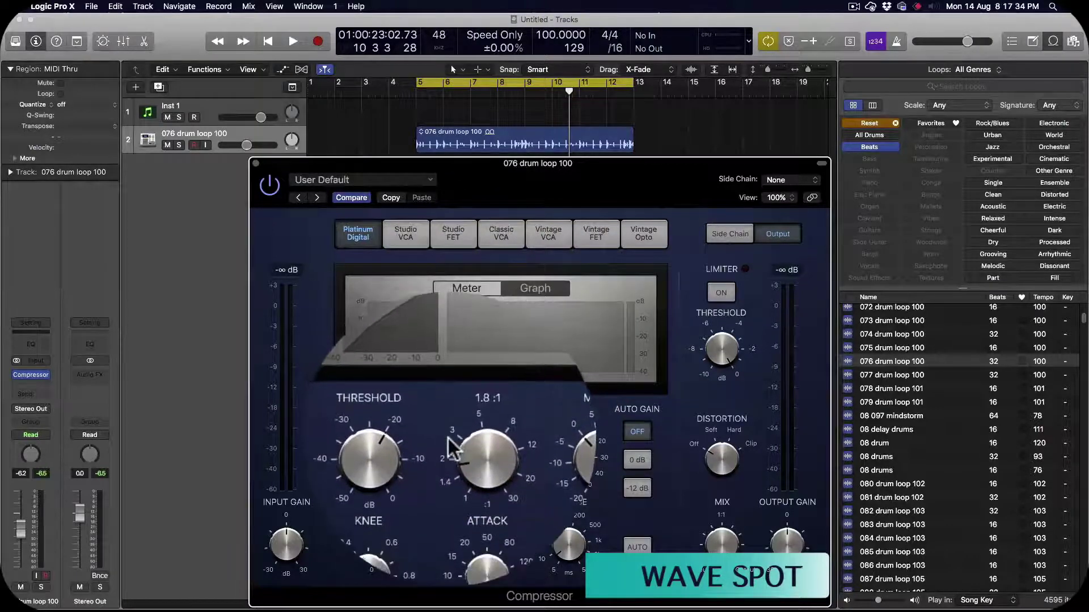
Try a 2.3:1 ratio and pull the threshold down from around -12.6 dB
click(468, 288)
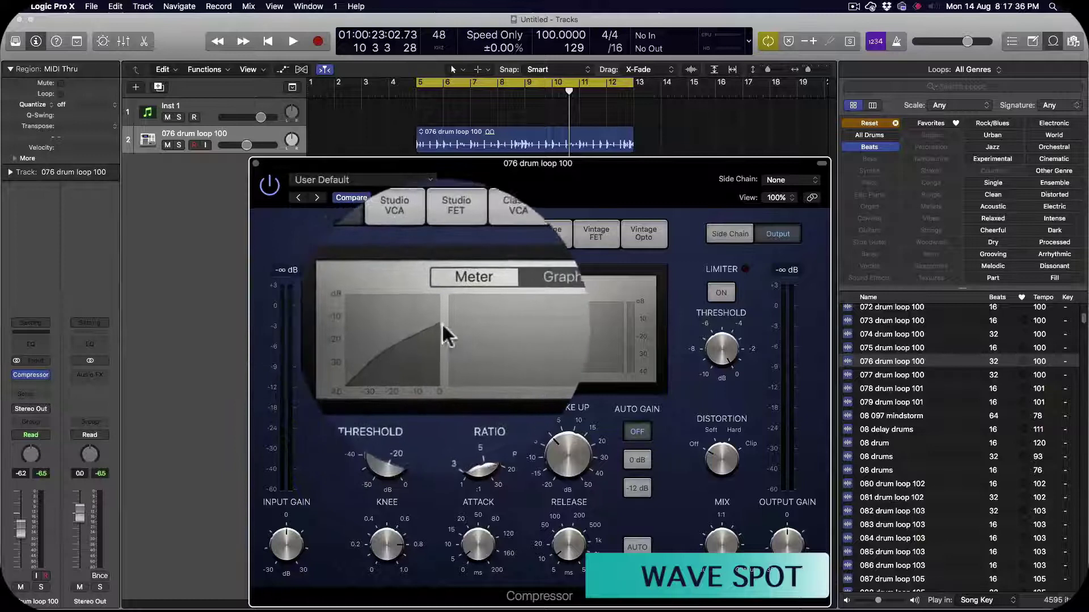
drag(470, 448, 449, 454)
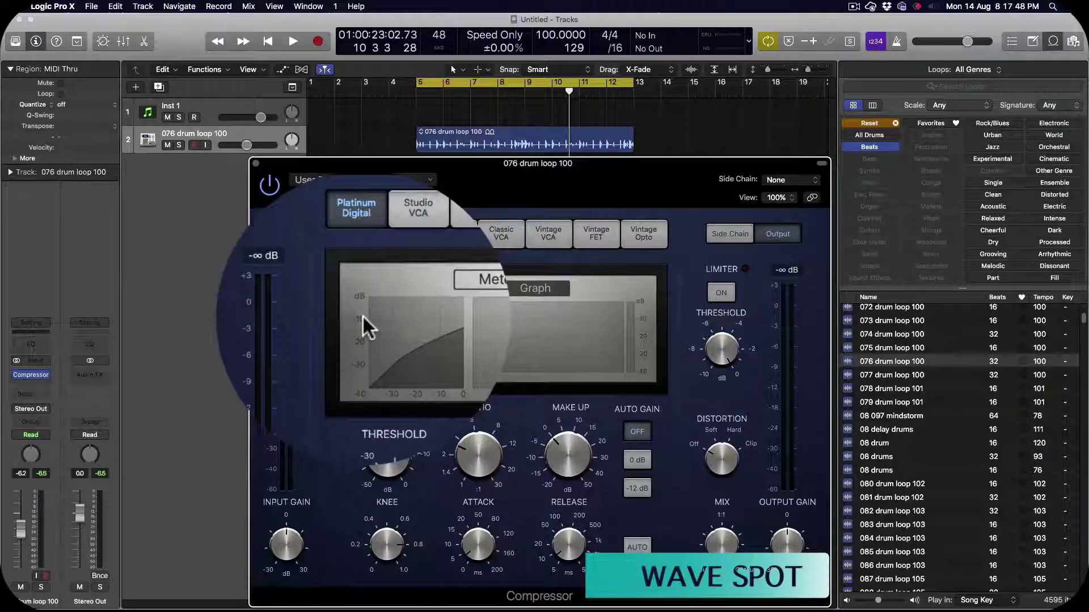
mouse_move(389, 453)
mouse_down()
mouse_move(394, 413)
mouse_move(385, 436)
mouse_up()
drag(464, 445, 479, 396)
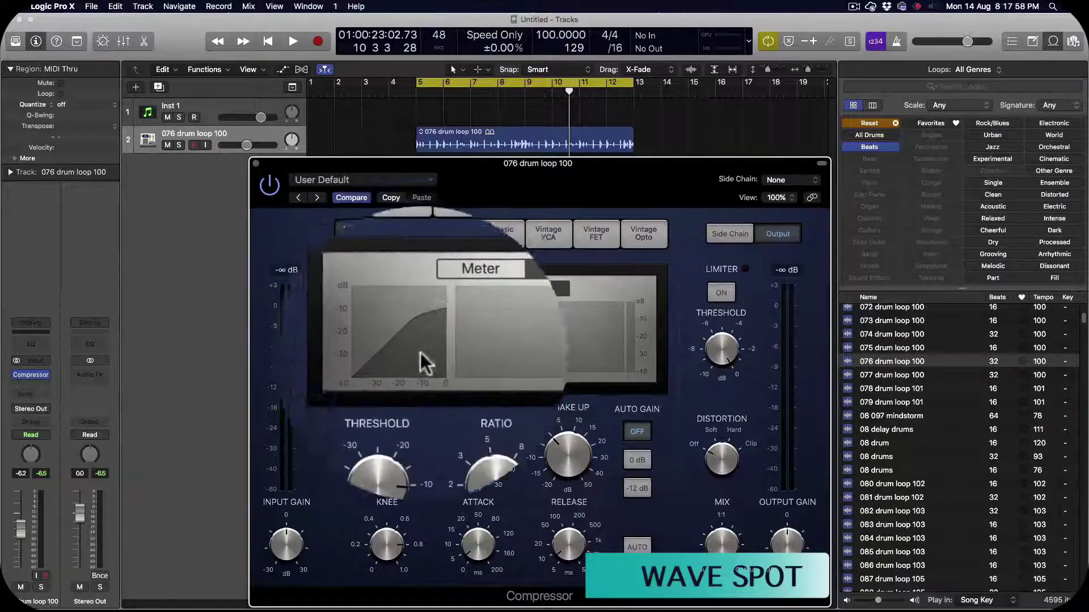
Sweep the ratio, set threshold -20 dB and ratio 25:1, then lower threshold to about -31.5 dB
click(477, 462)
mouse_move(477, 462)
mouse_down()
mouse_move(474, 438)
mouse_move(462, 445)
mouse_move(456, 505)
mouse_move(458, 470)
mouse_up()
drag(347, 474, 354, 498)
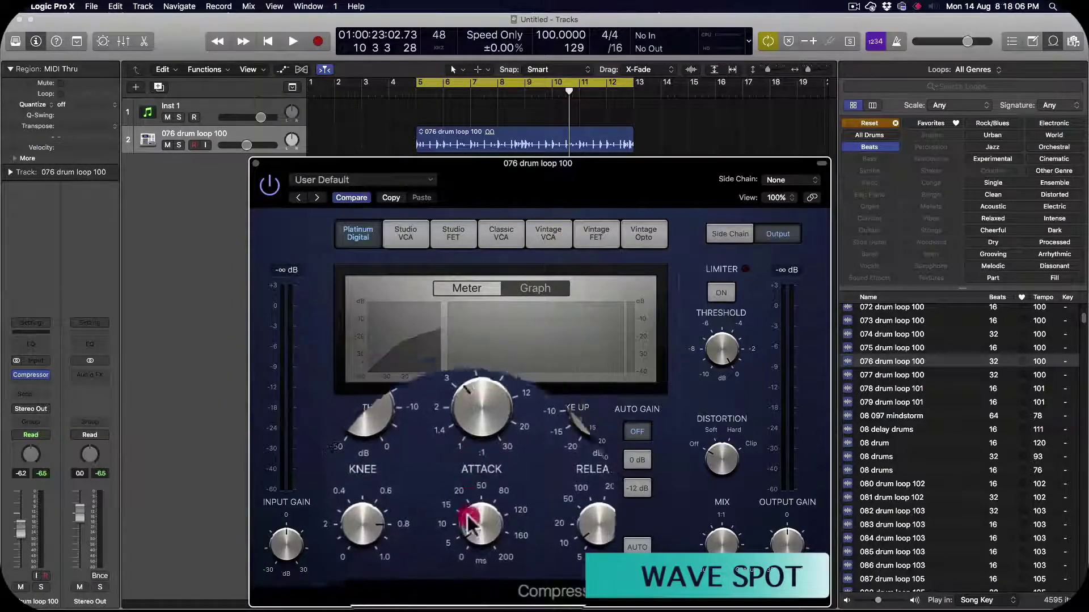
drag(469, 510, 478, 452)
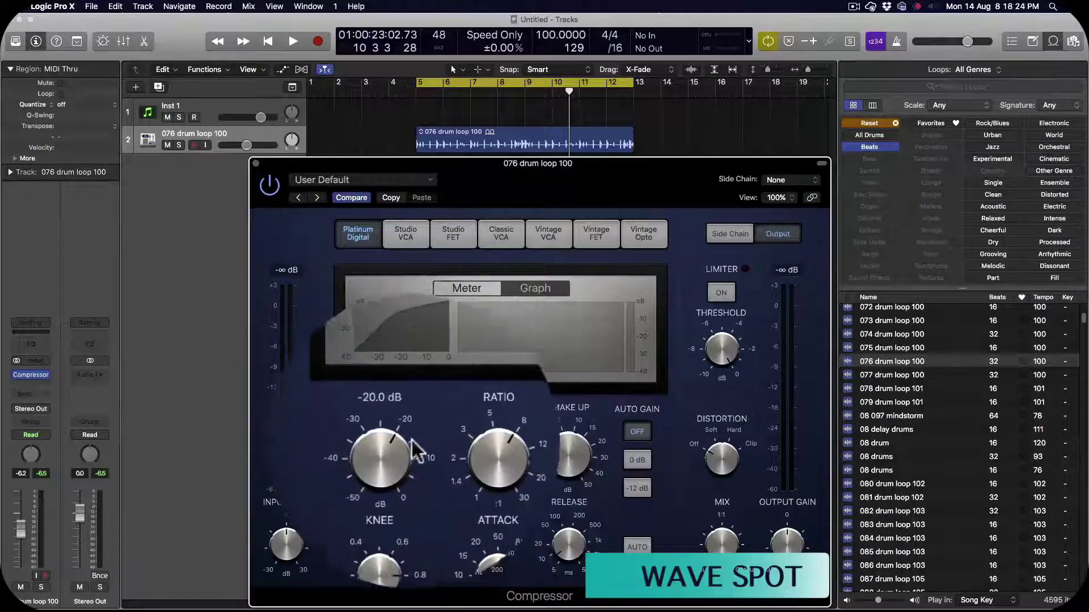
mouse_move(381, 452)
mouse_down()
mouse_move(374, 474)
mouse_move(382, 426)
mouse_move(377, 448)
mouse_up()
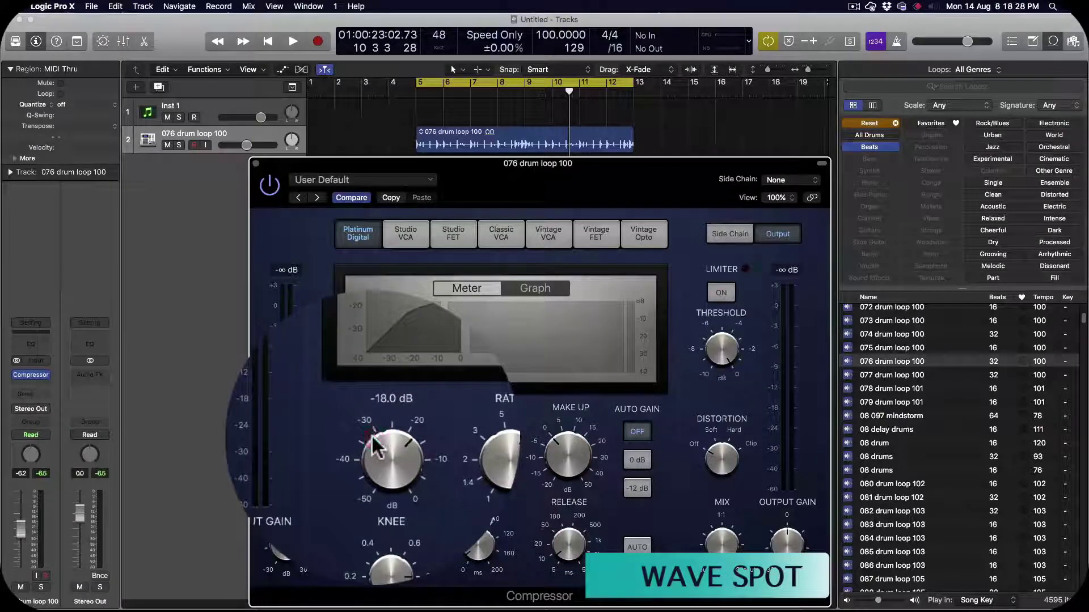
Set the ratio to 7.7:1, then raise it to about 13:1
mouse_move(471, 458)
mouse_down()
mouse_move(476, 418)
mouse_move(462, 467)
mouse_move(474, 448)
mouse_move(468, 462)
mouse_move(462, 425)
mouse_move(462, 465)
mouse_up()
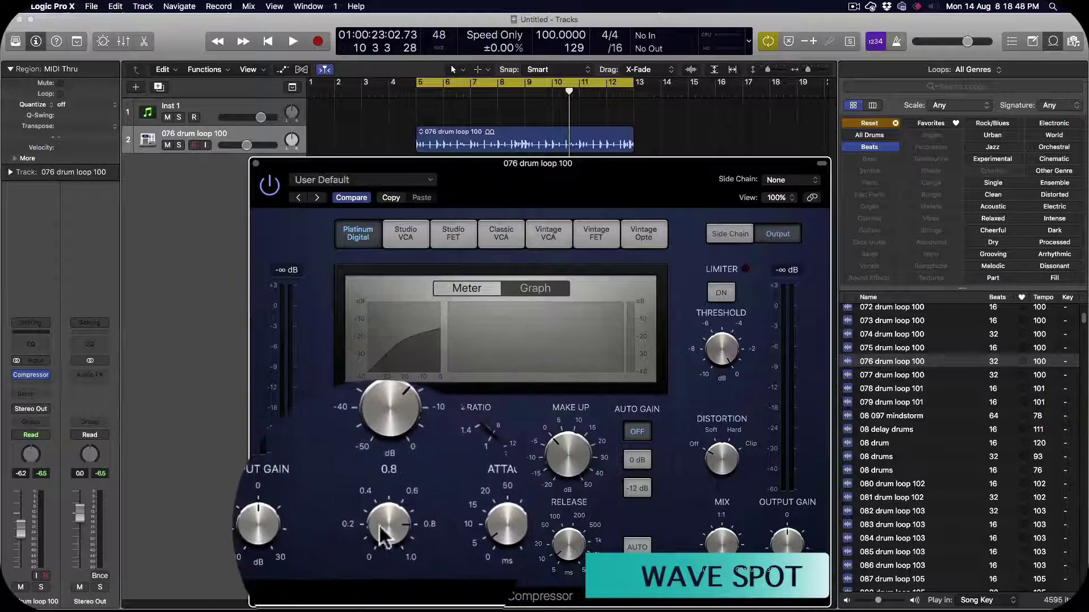
drag(476, 449, 479, 407)
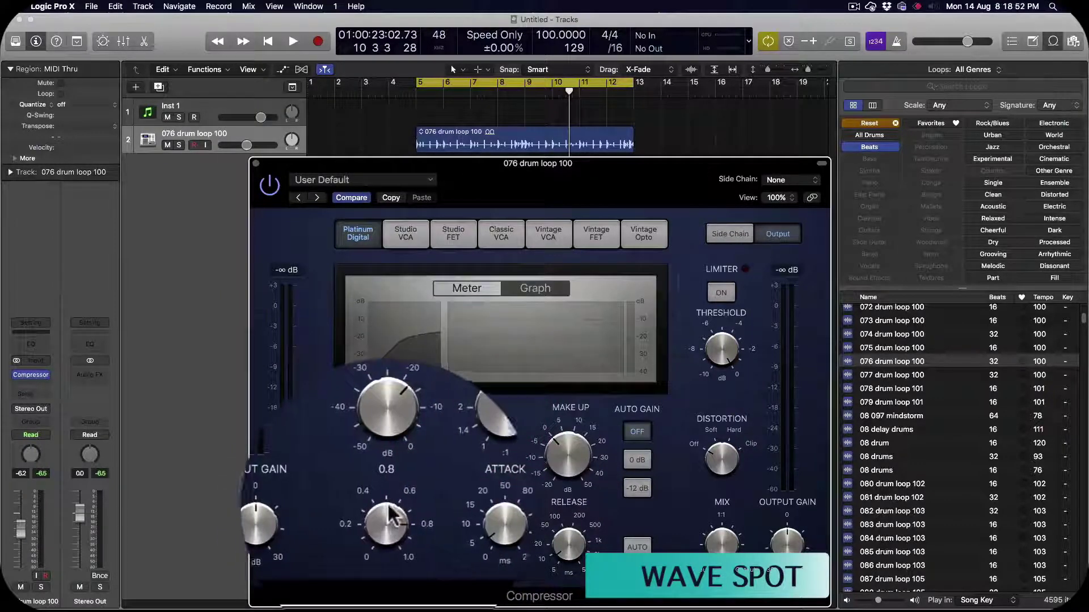
Move the knee from about 0.1 up to 1.0, drop the ratio to about 2:1, and play
drag(384, 518, 386, 570)
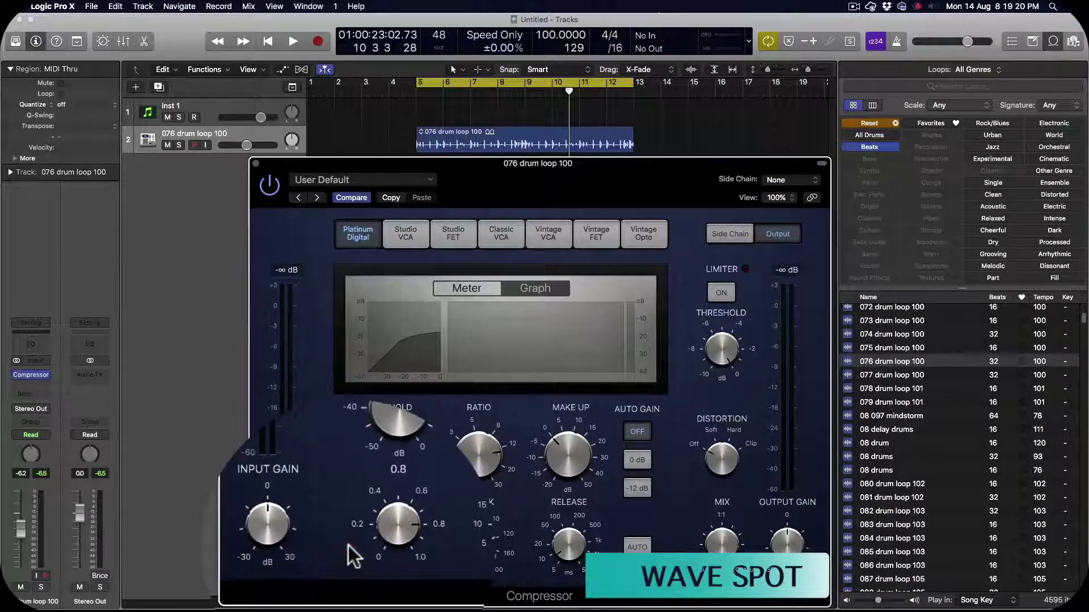
drag(369, 538, 376, 534)
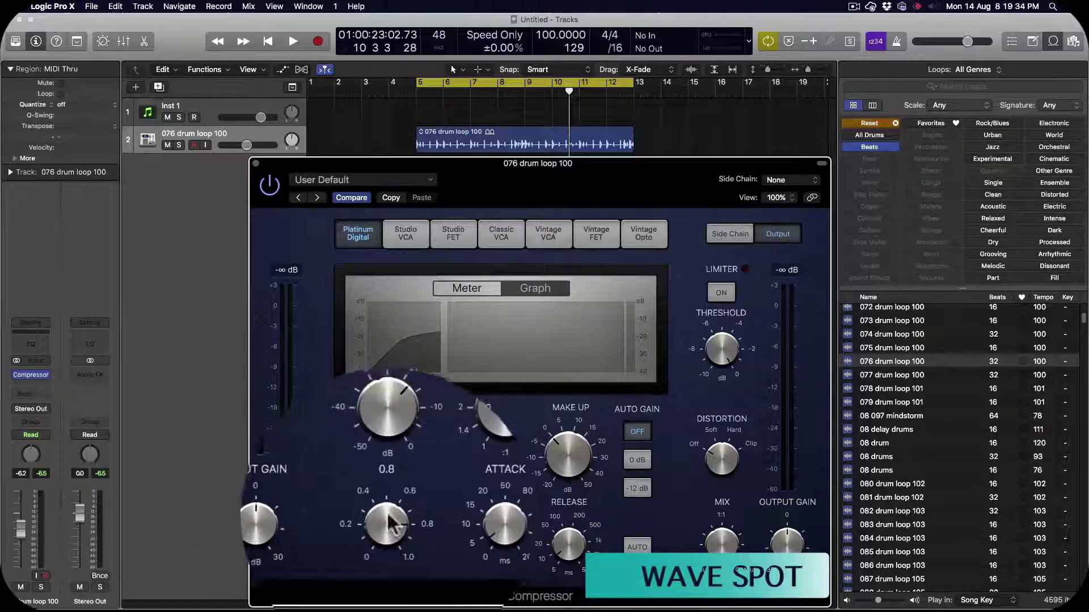
mouse_move(375, 520)
mouse_down()
mouse_move(403, 477)
mouse_move(369, 526)
mouse_up()
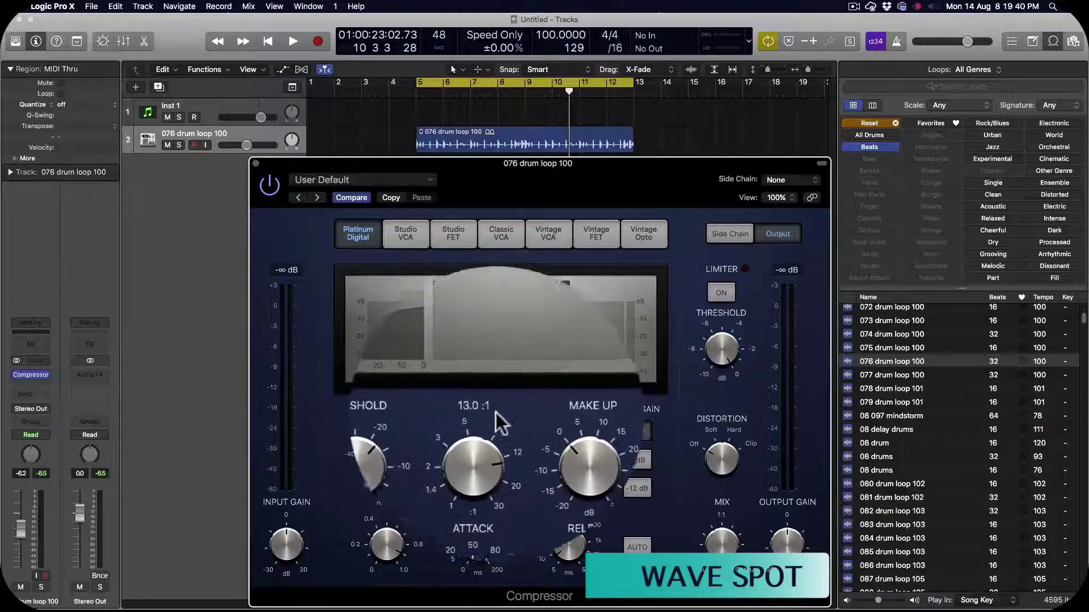
drag(486, 448, 475, 517)
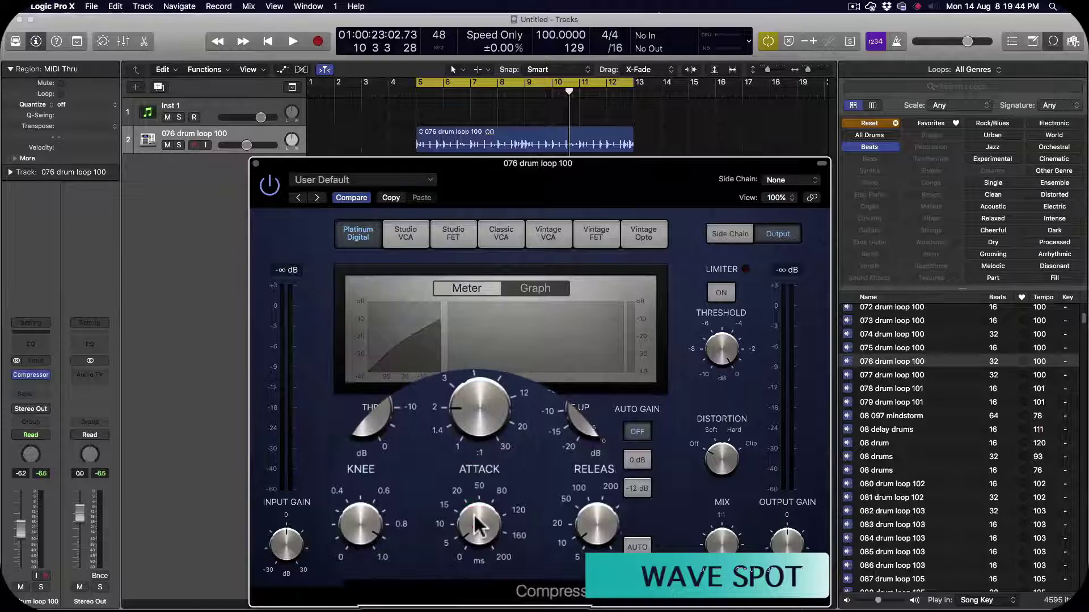
key(space)
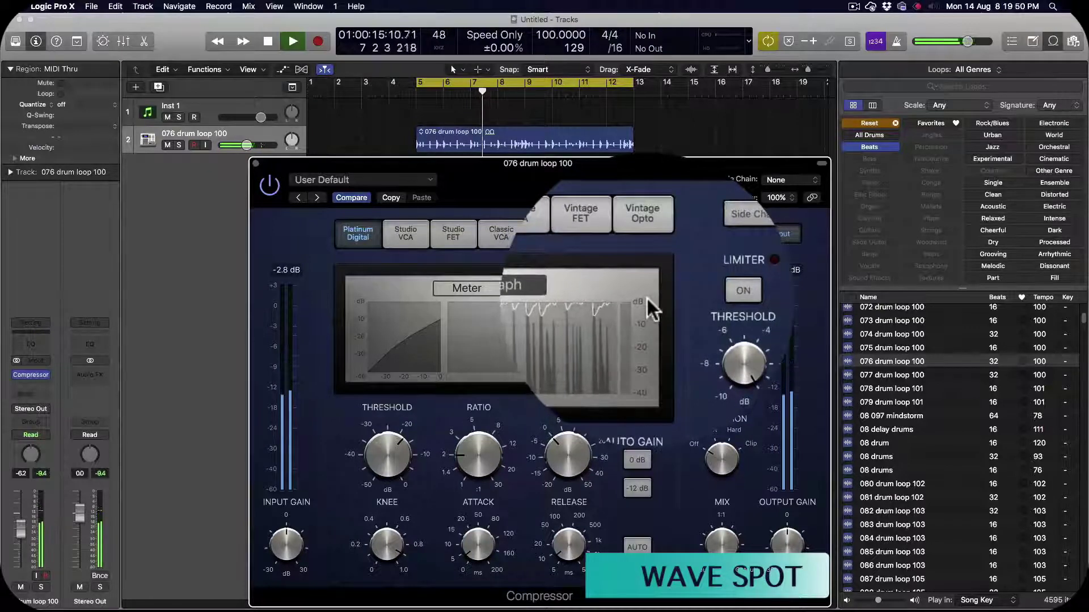
key(space)
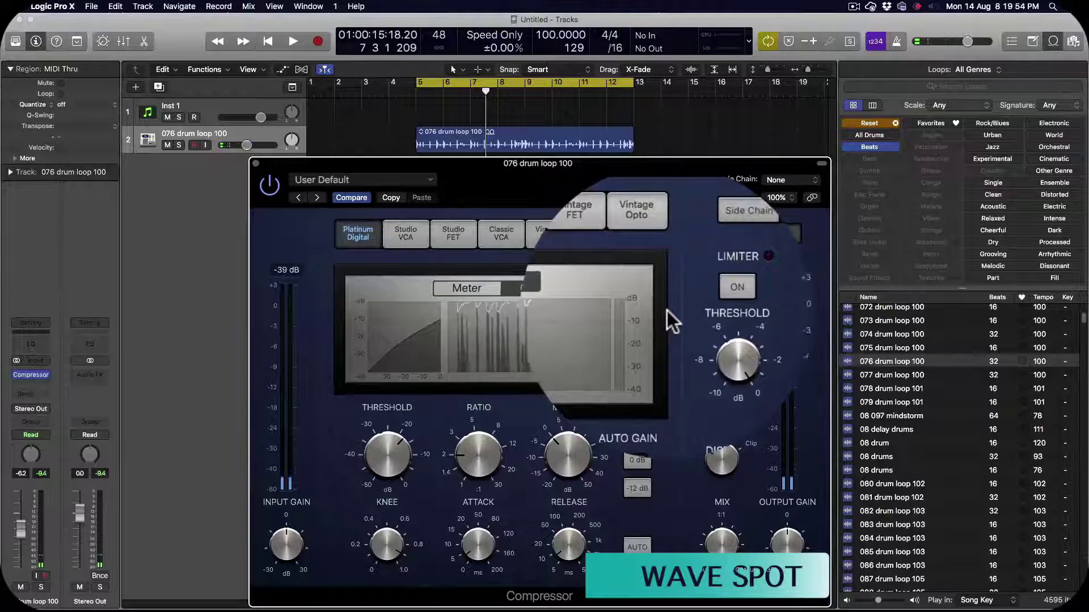
key(space)
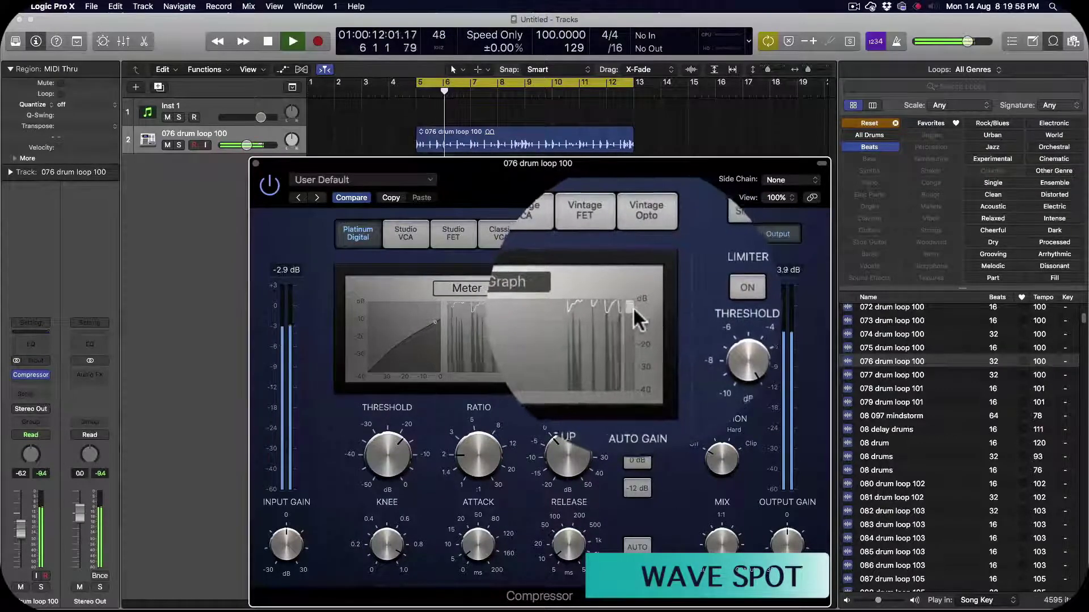
key(space)
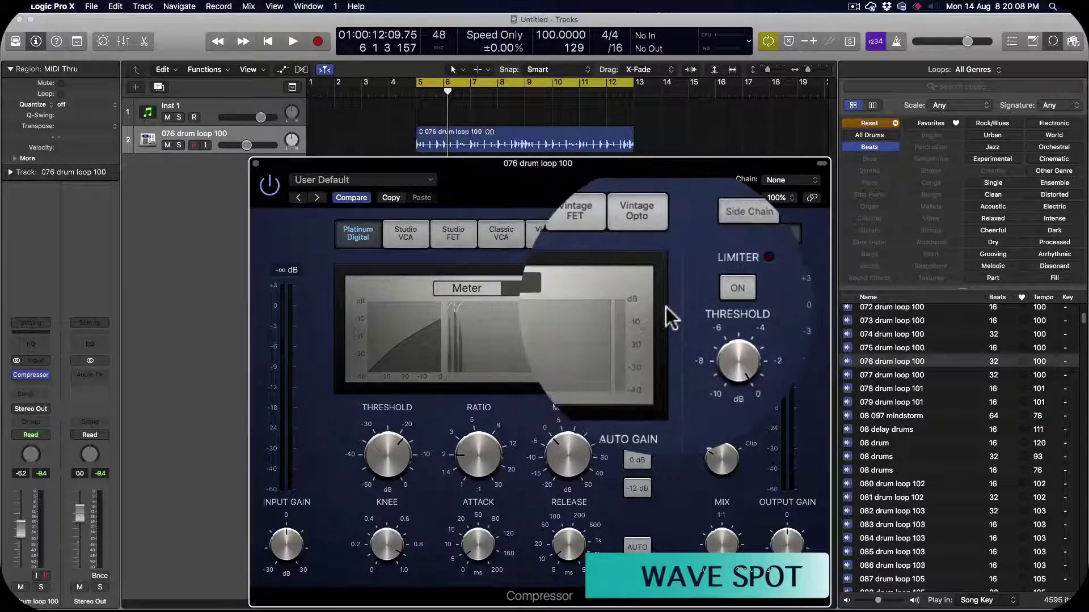
key(space)
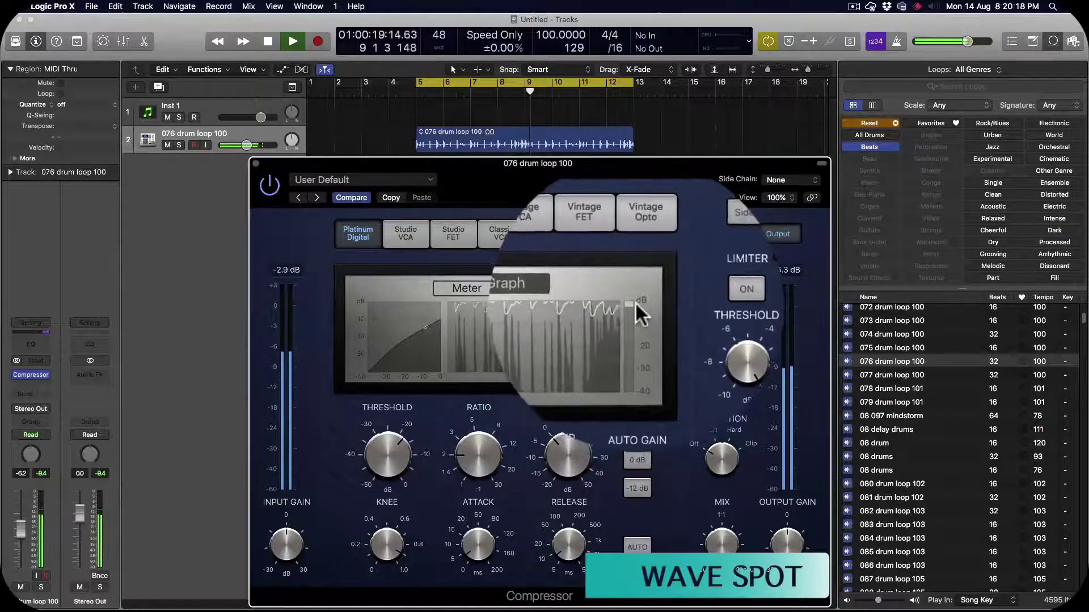
key(space)
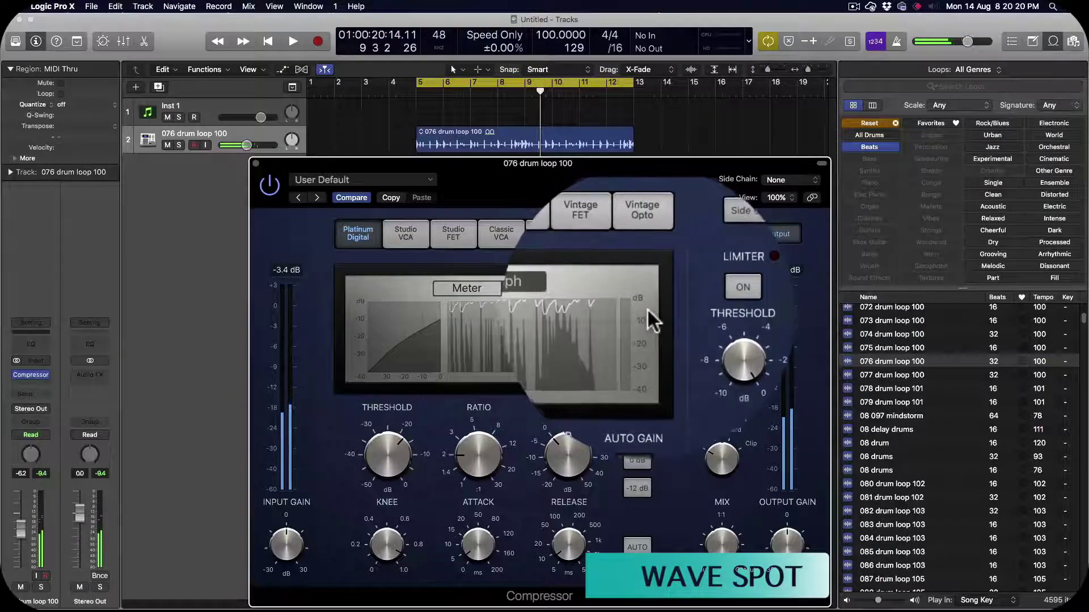
Lower the threshold to -19.5 dB and audition the loop, stopping and restarting playback
drag(389, 454, 390, 455)
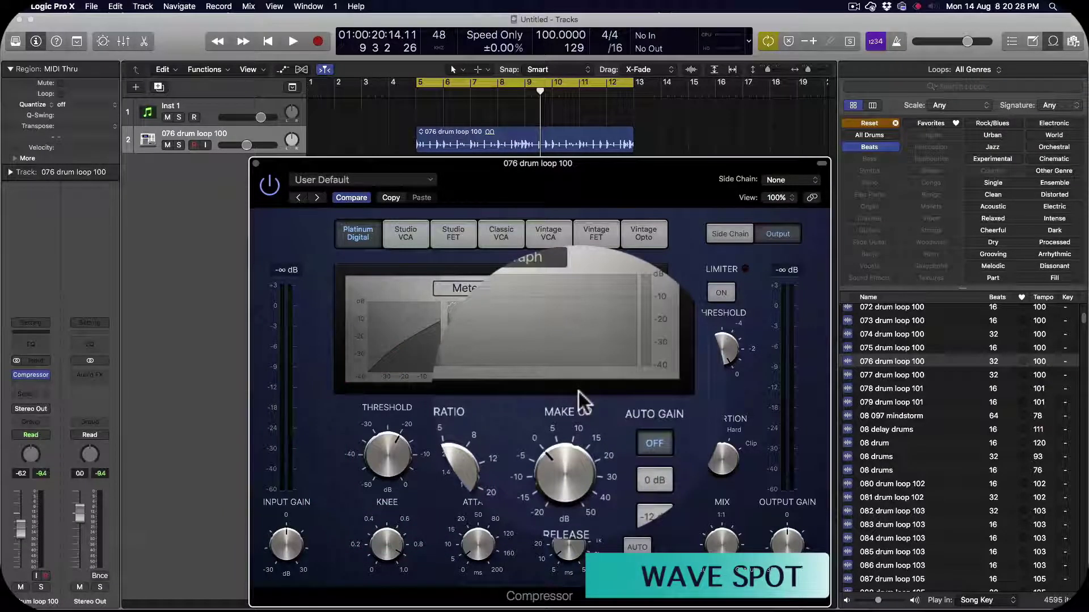
key(space)
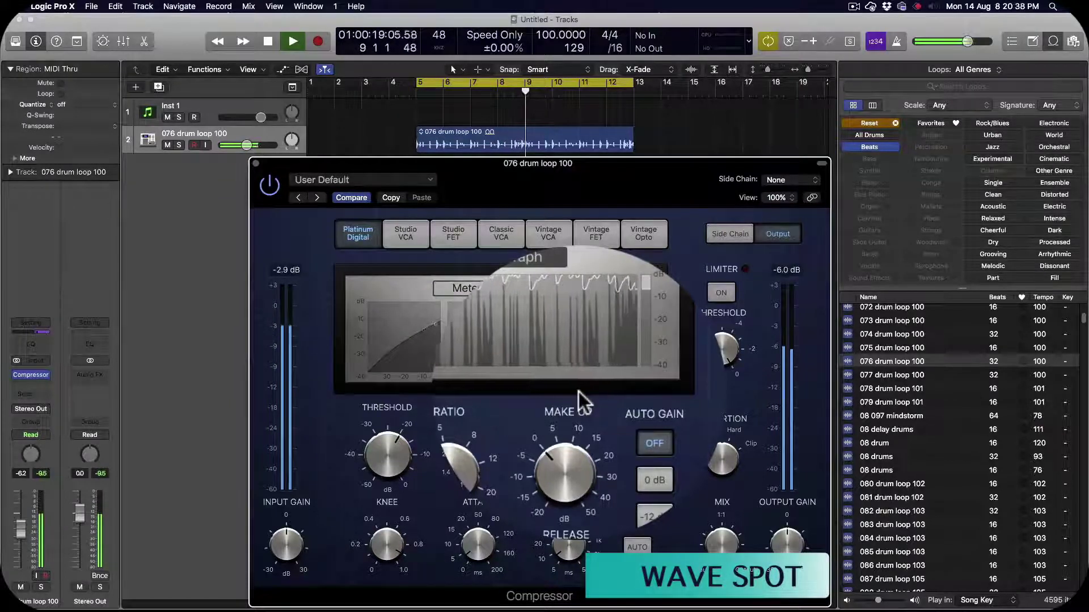
key(space)
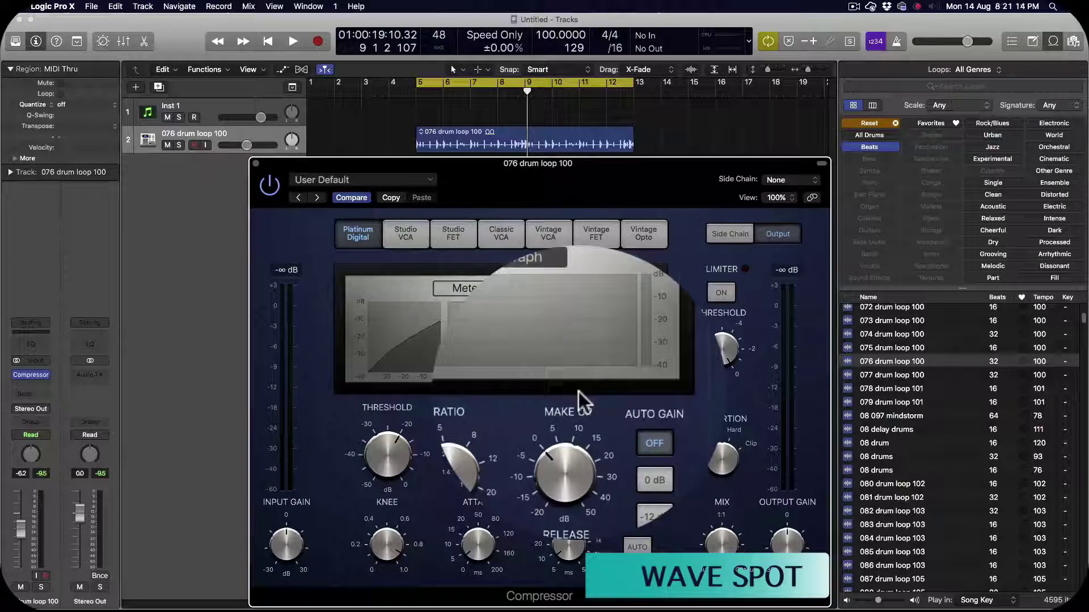
key(space)
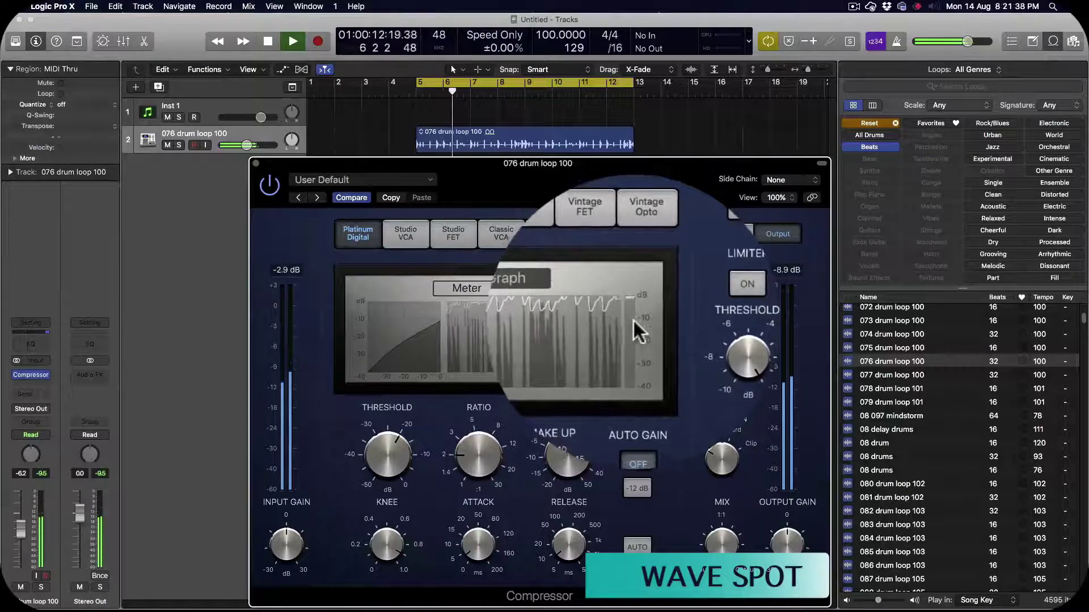
click(475, 456)
Raise the ratio from 2.1:1 through 5.0:1 to 27.0:1, stop playback, and turn cycle off
drag(470, 454, 500, 359)
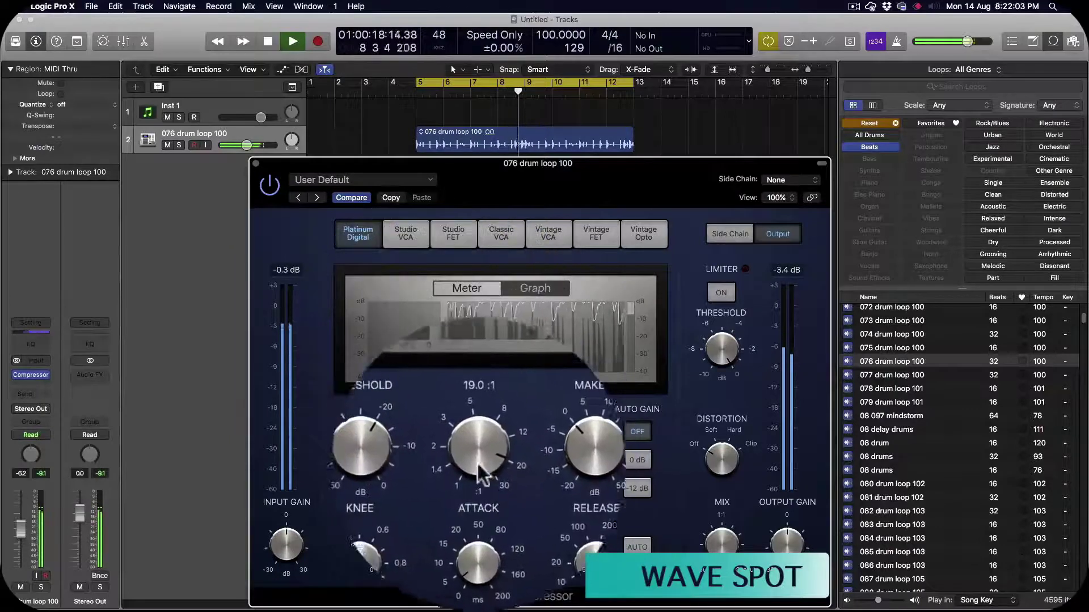
drag(481, 460, 475, 440)
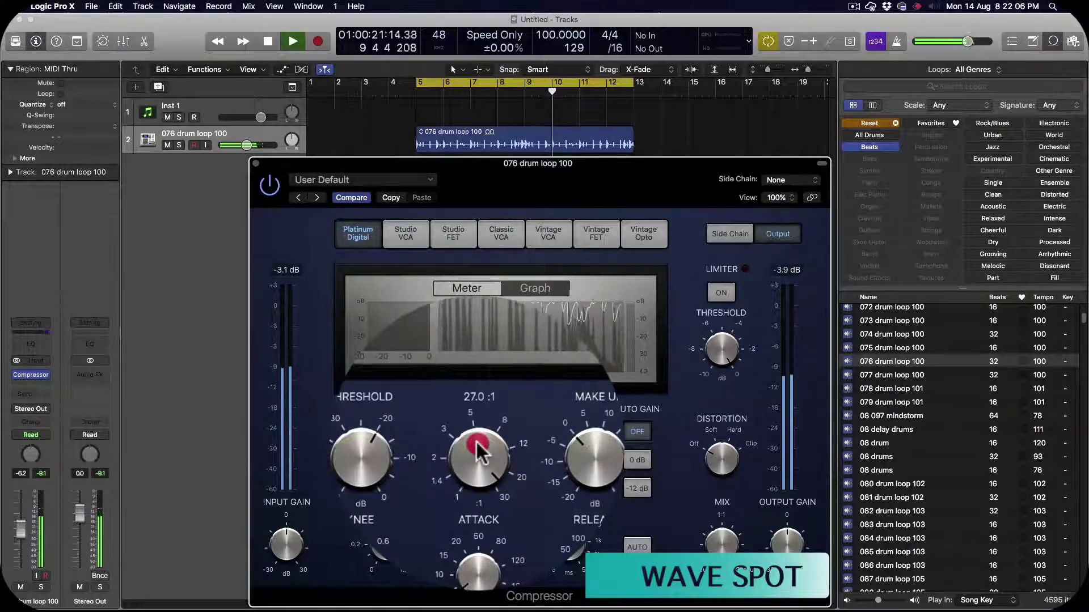
click(475, 440)
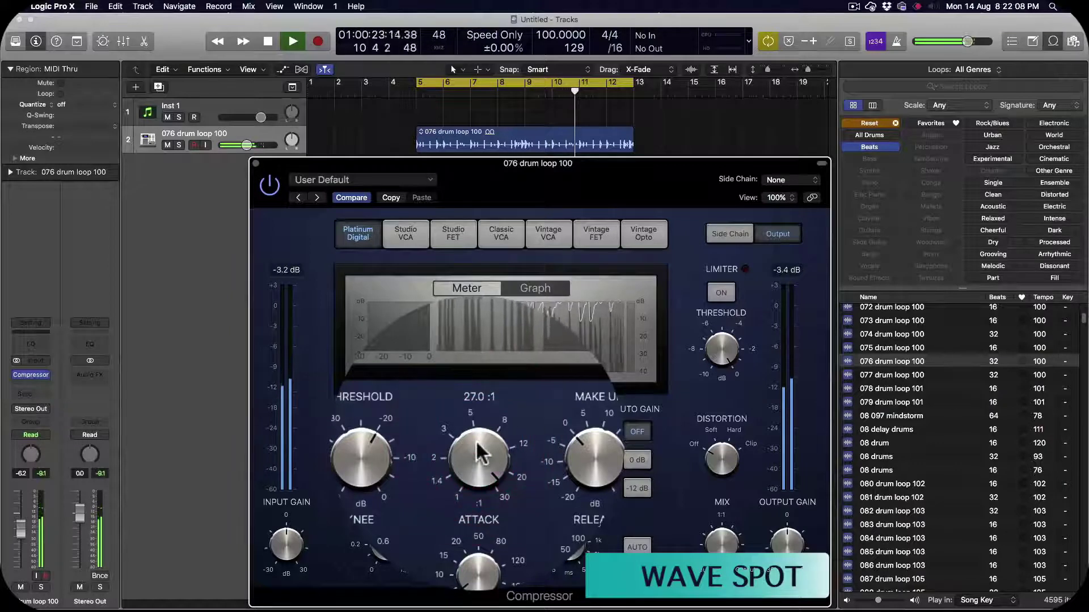
key(space)
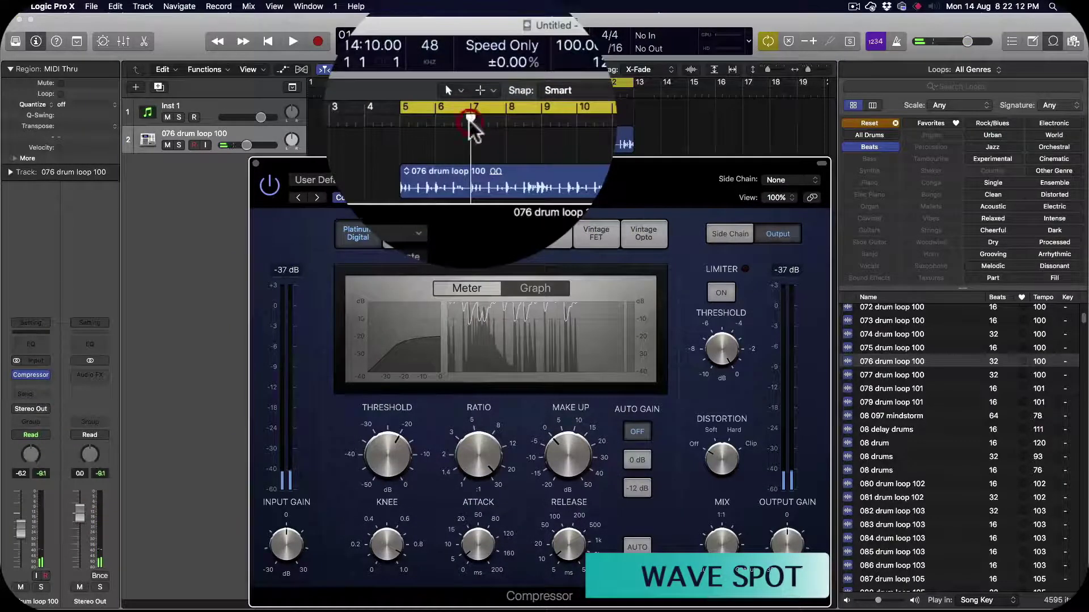
click(471, 92)
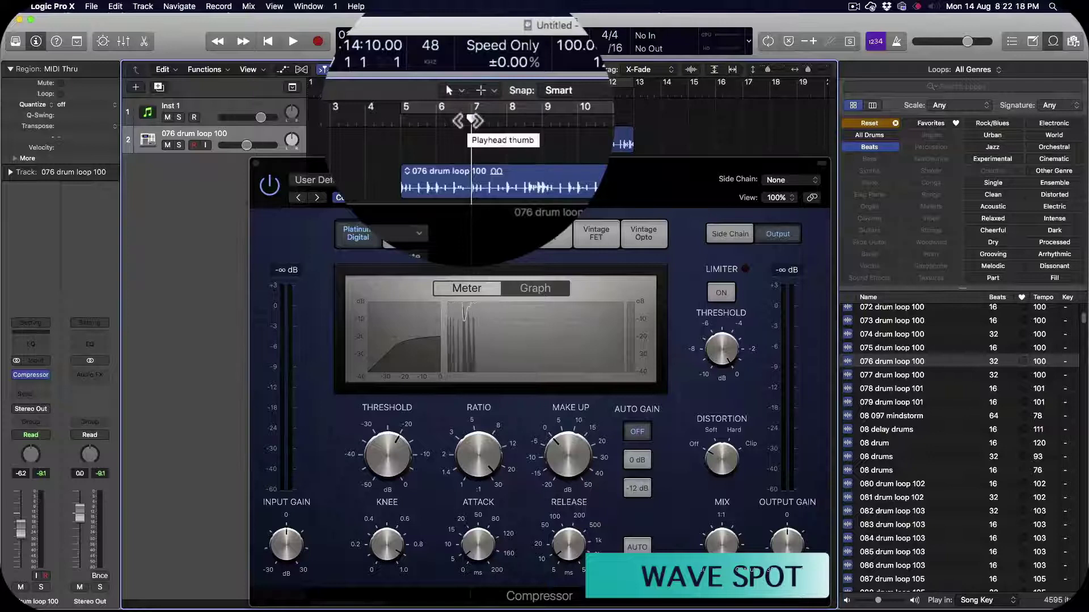
key(space)
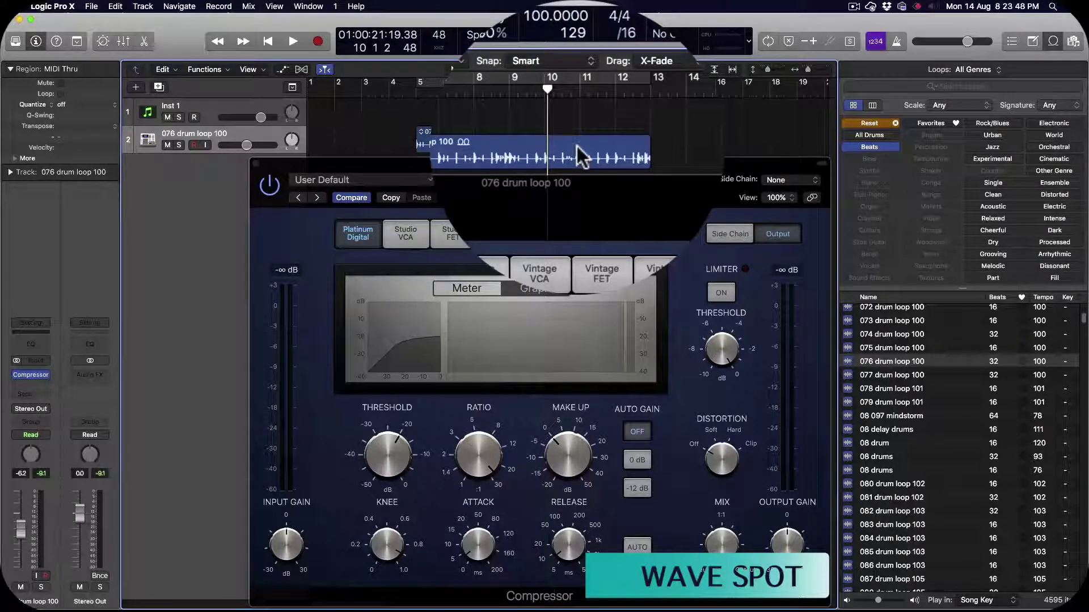
key(space)
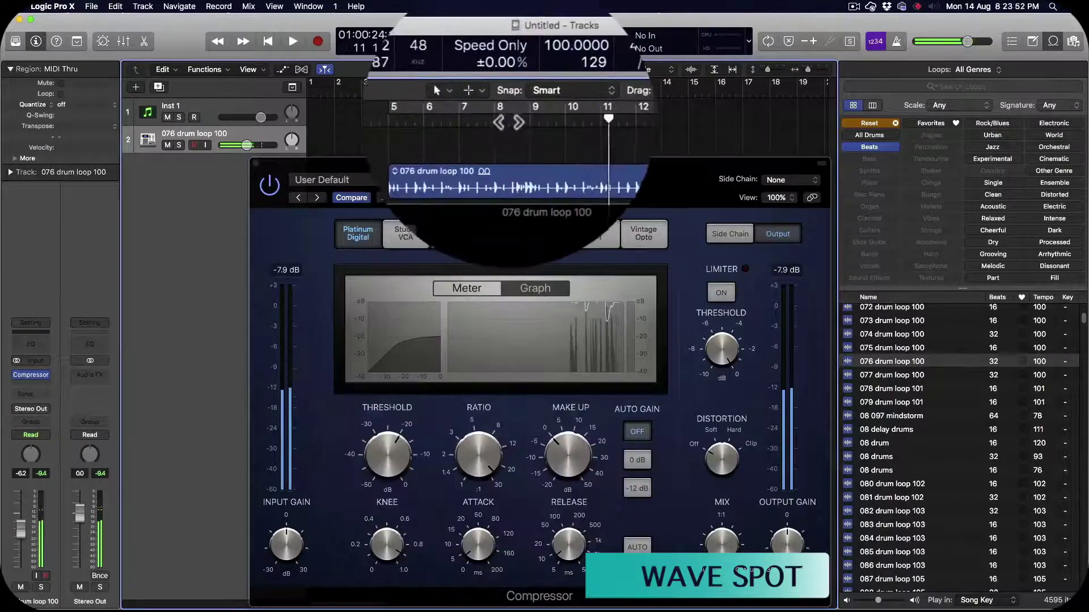
Turn the ratio down from 27.0:1 to 1.9:1 and audition the loop from bar 8
click(503, 85)
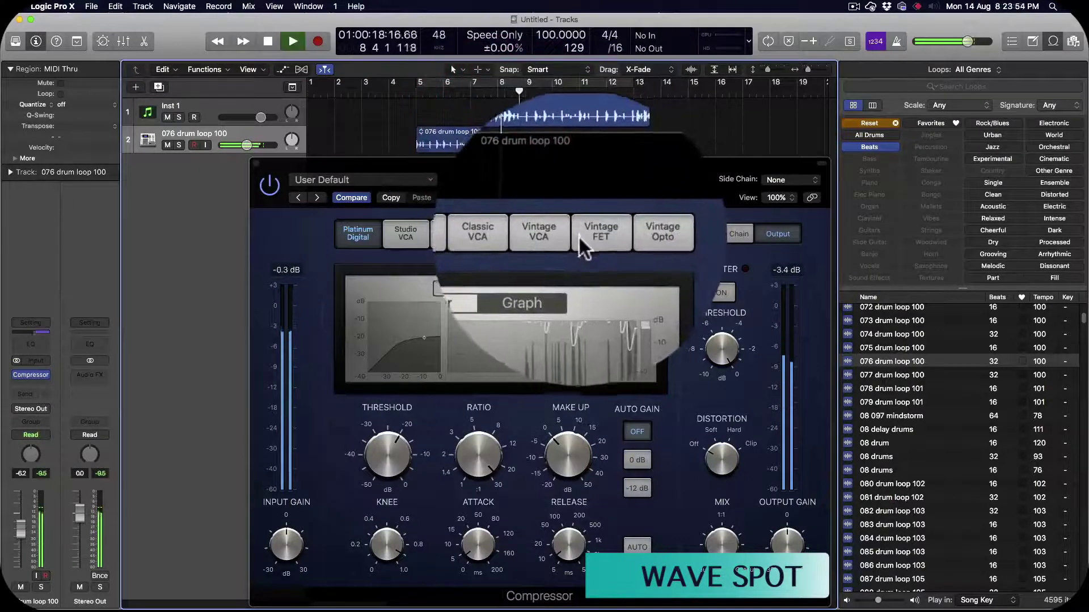
key(space)
click(485, 457)
drag(485, 457, 468, 536)
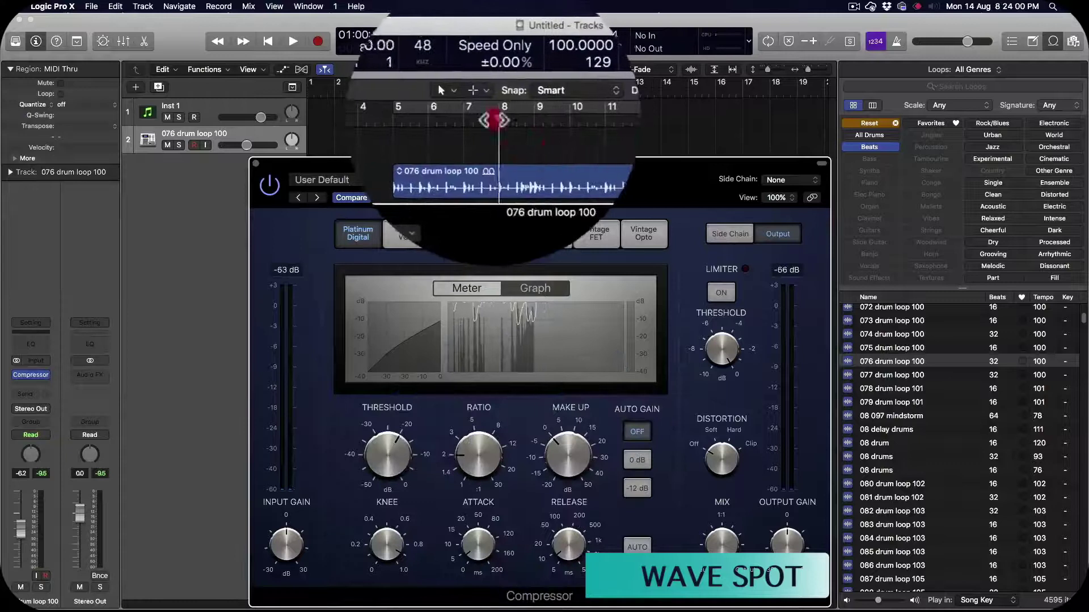
double_click(504, 129)
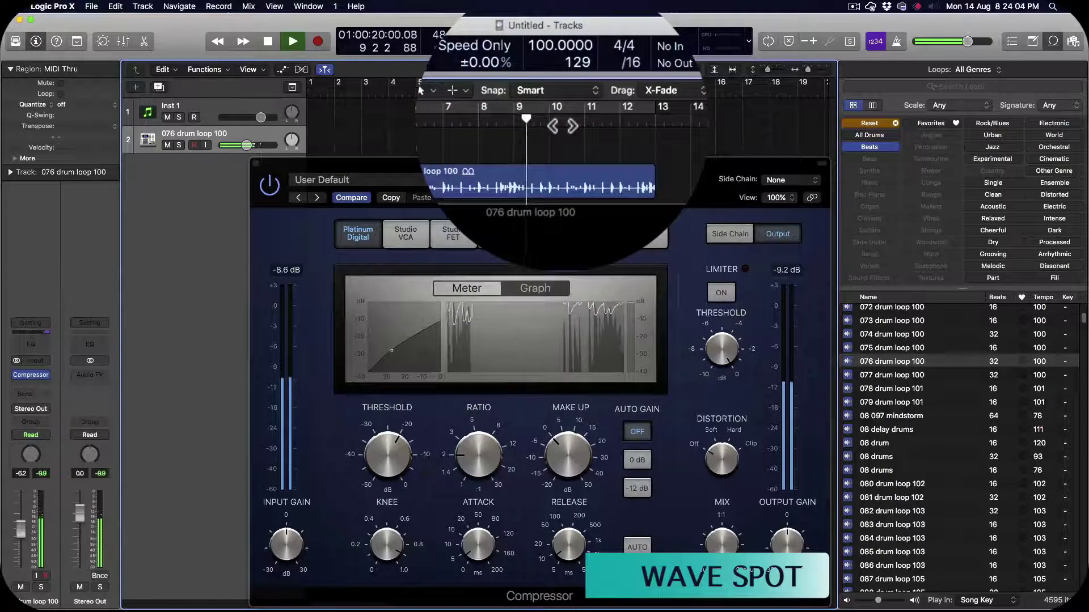
drag(472, 460, 471, 453)
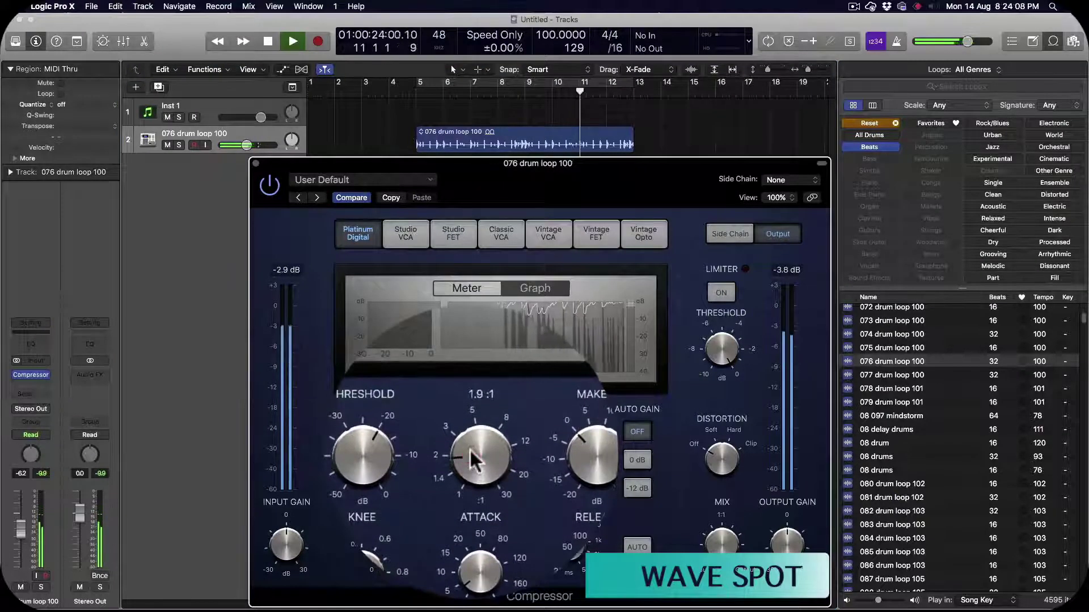
key(space)
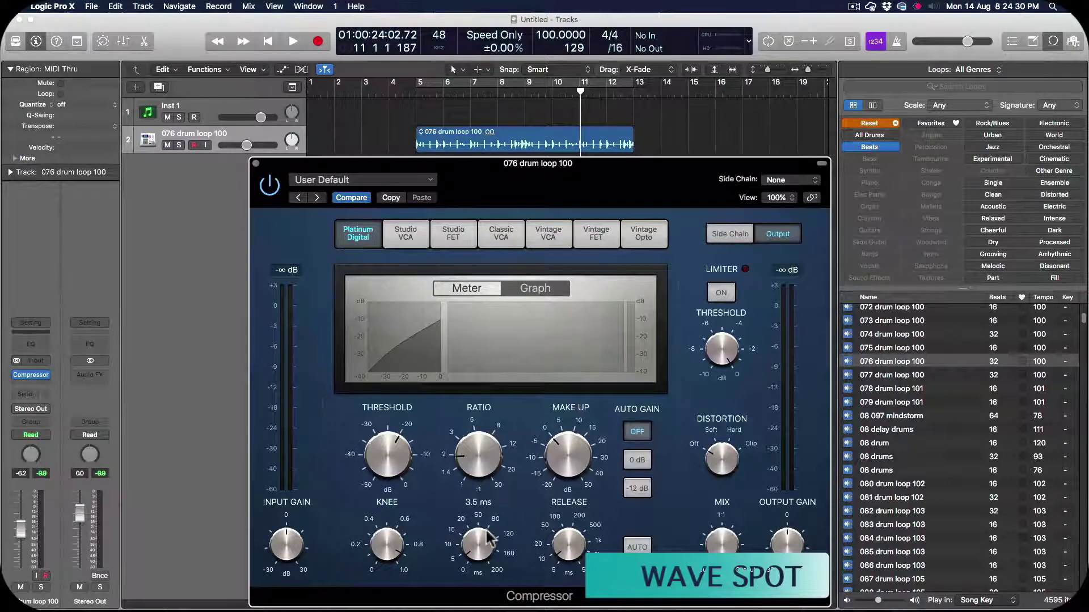
mouse_move(469, 568)
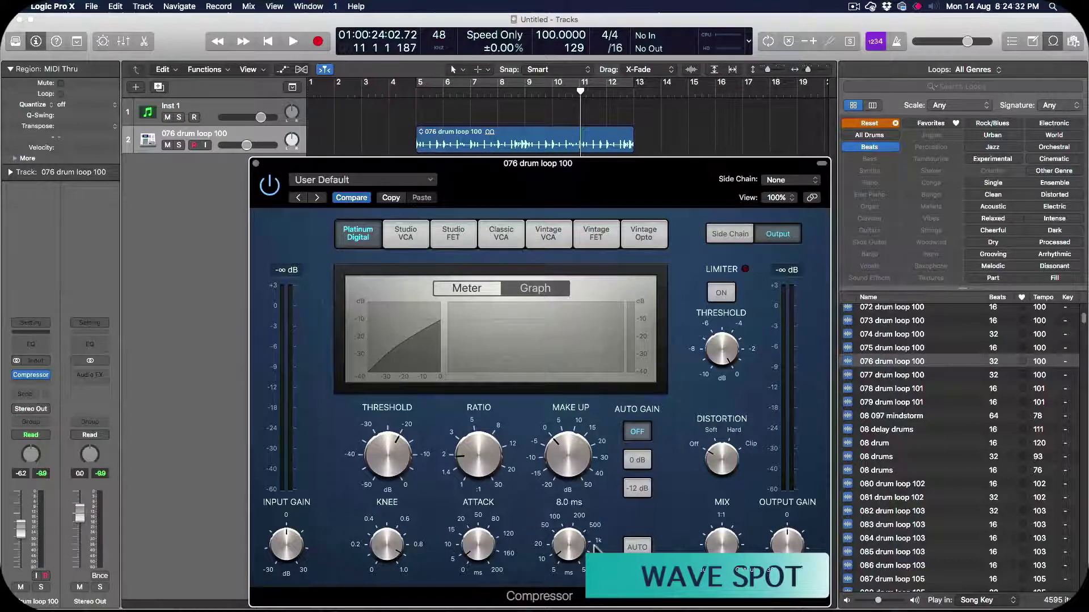
mouse_move(574, 545)
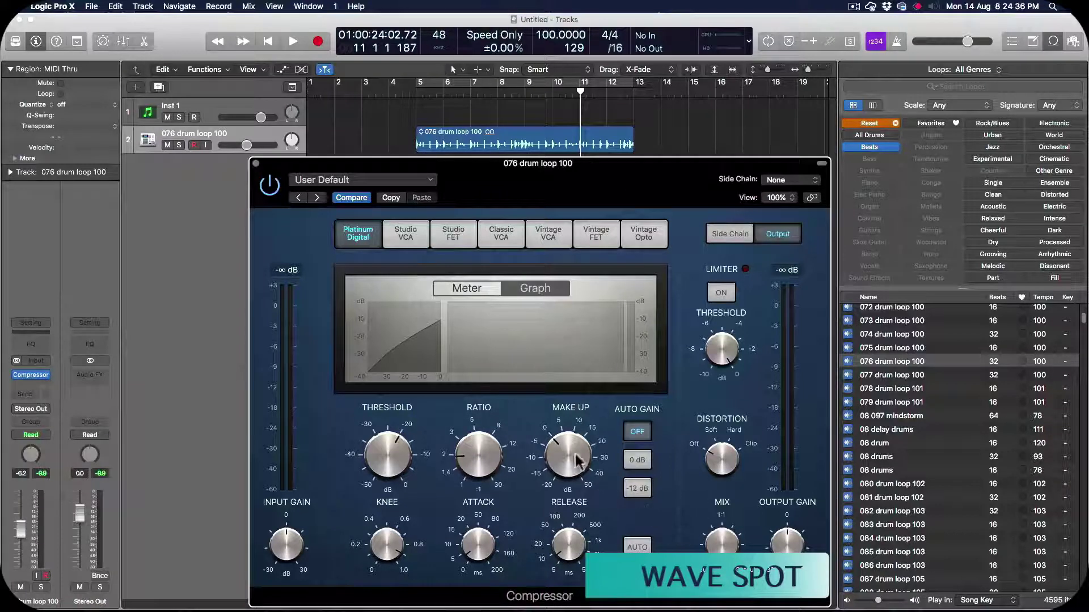